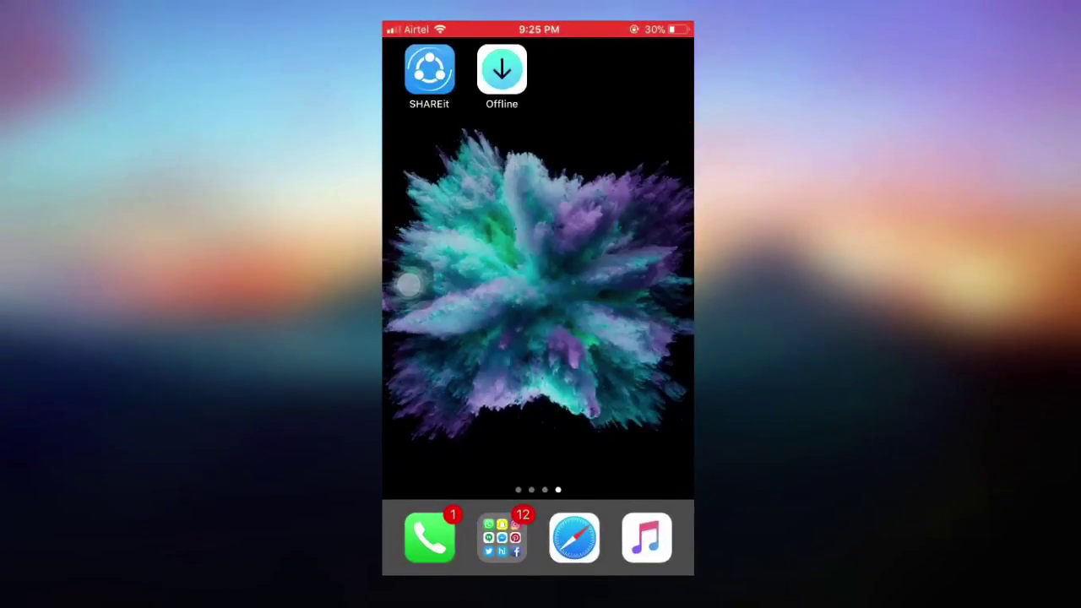
Step: Check the songs stored in SHAREit's music library on the iPhone, and return to the home screen
click(429, 69)
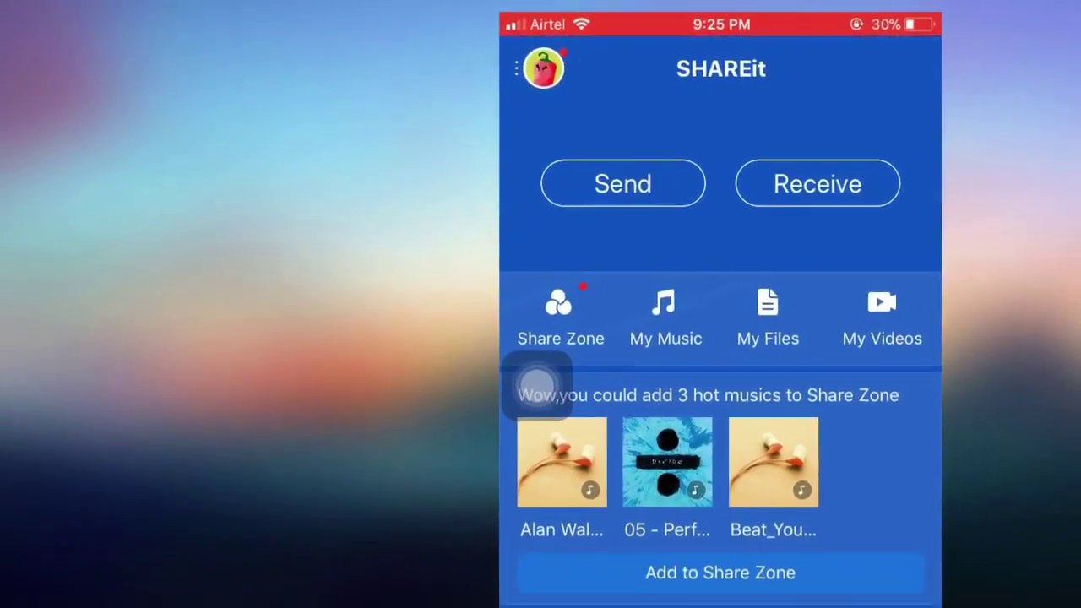
click(666, 317)
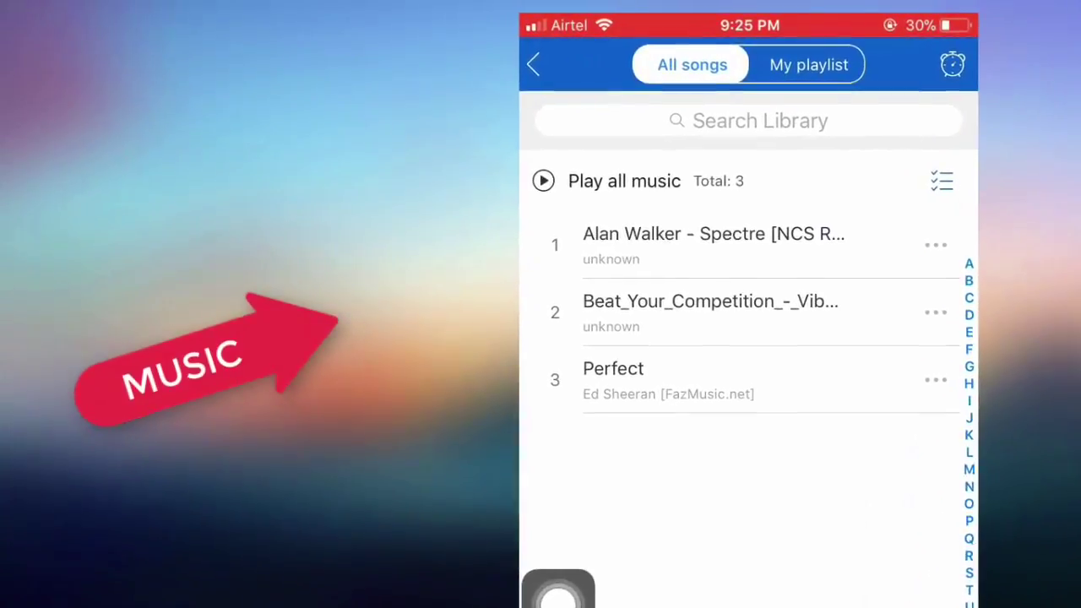
key(super)
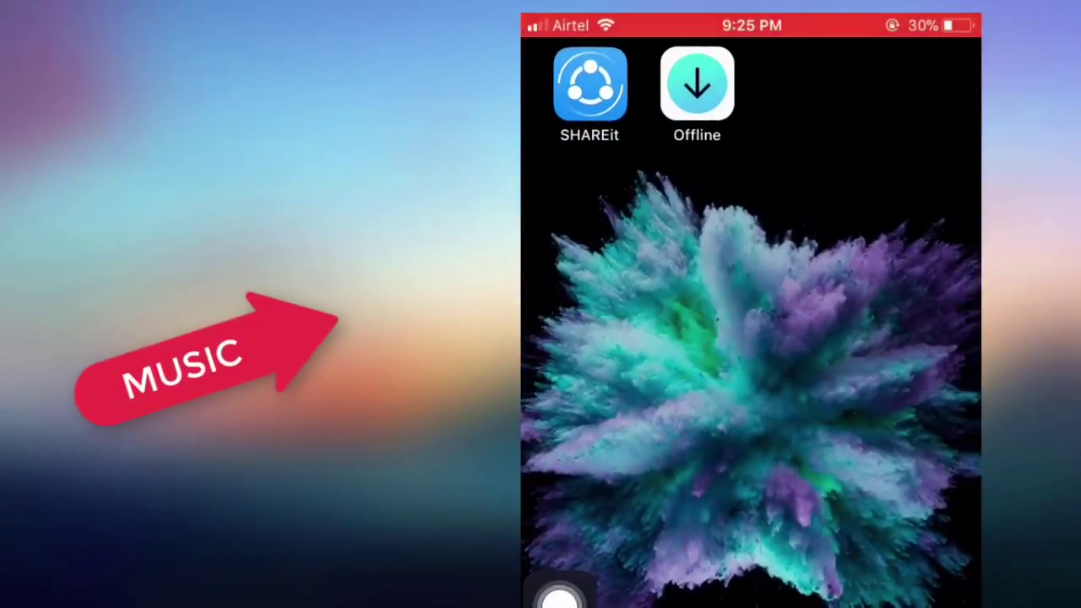
Step: Open the Offline app's downloads, play the Kache Pakke Yaar song, and return to the home screen
click(697, 84)
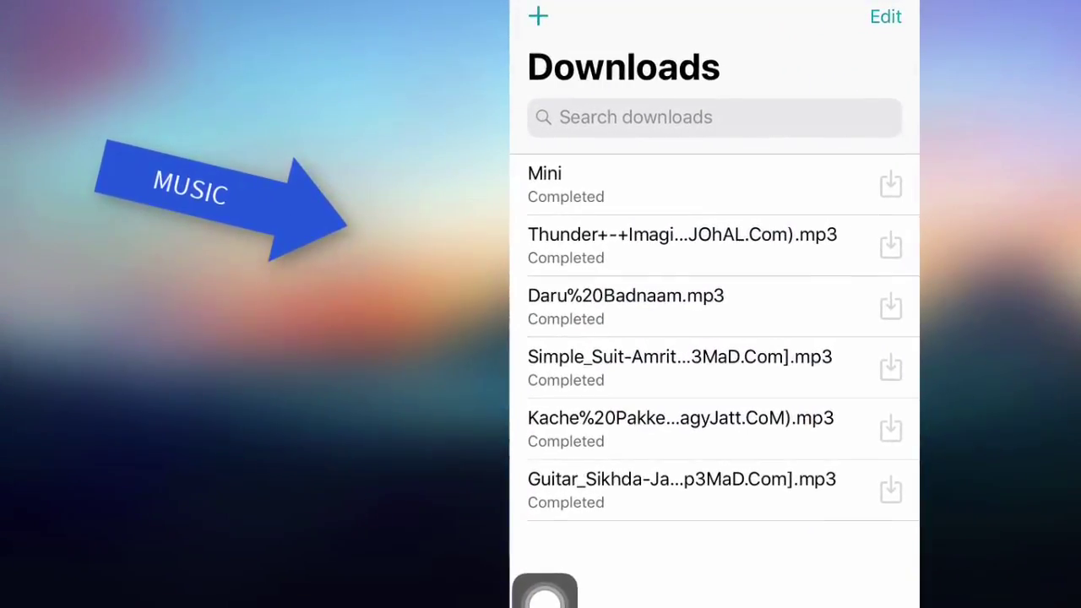
click(507, 380)
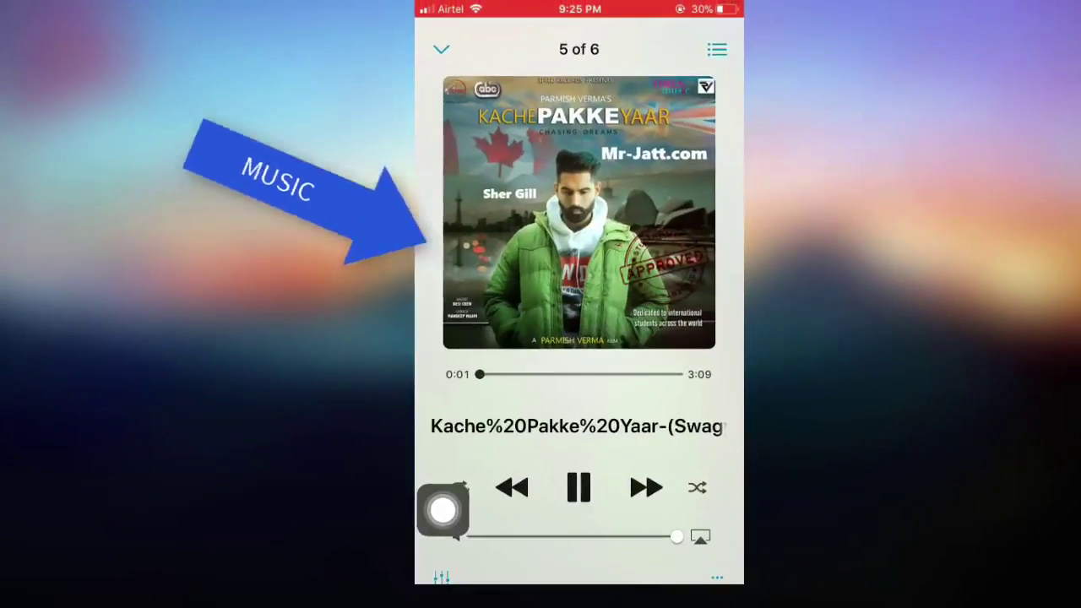
click(441, 37)
key(super)
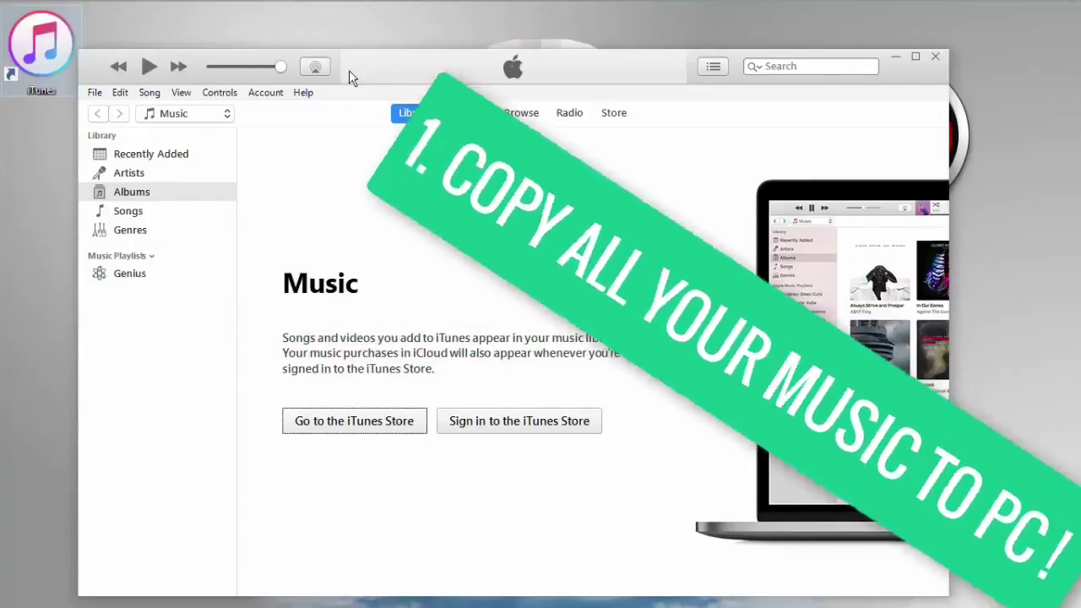
Step: In iTunes on the PC, dismiss the iPhone folder window and software update offer, and view the music on the device
drag(590, 71, 578, 53)
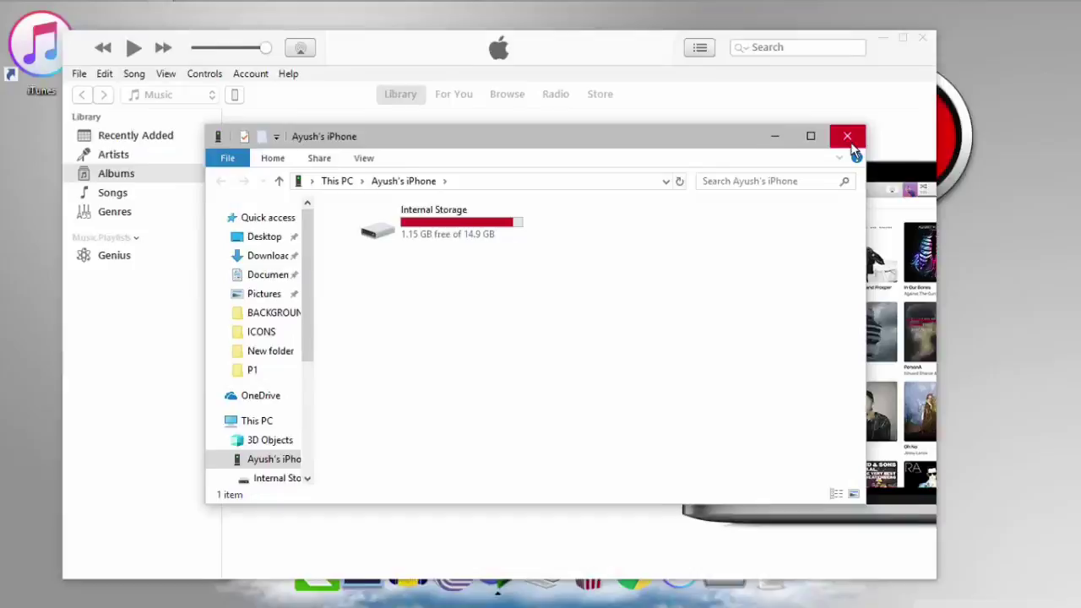
click(844, 135)
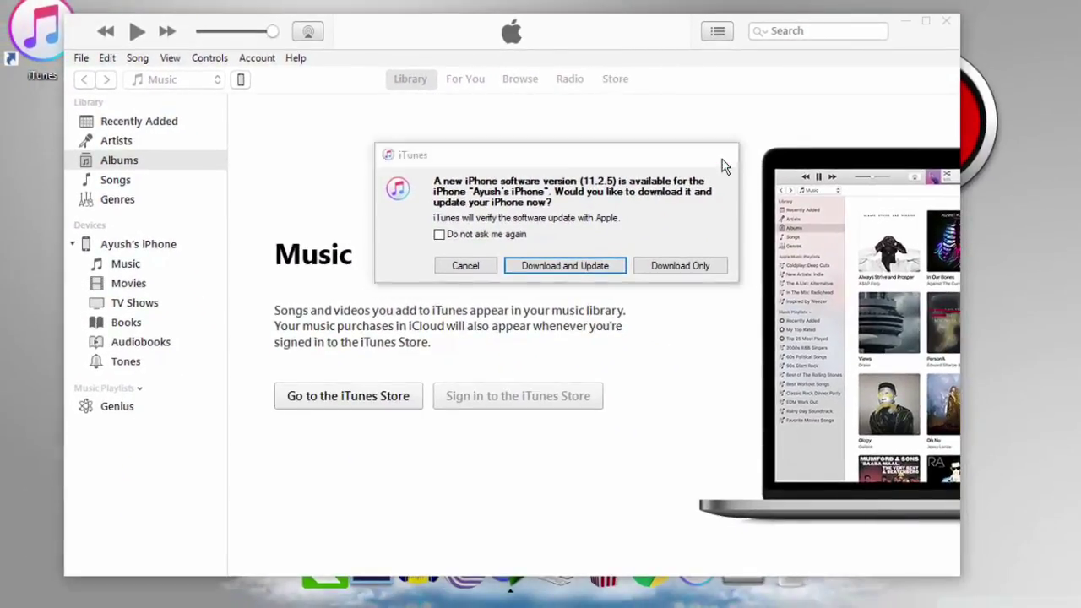
click(724, 161)
click(241, 81)
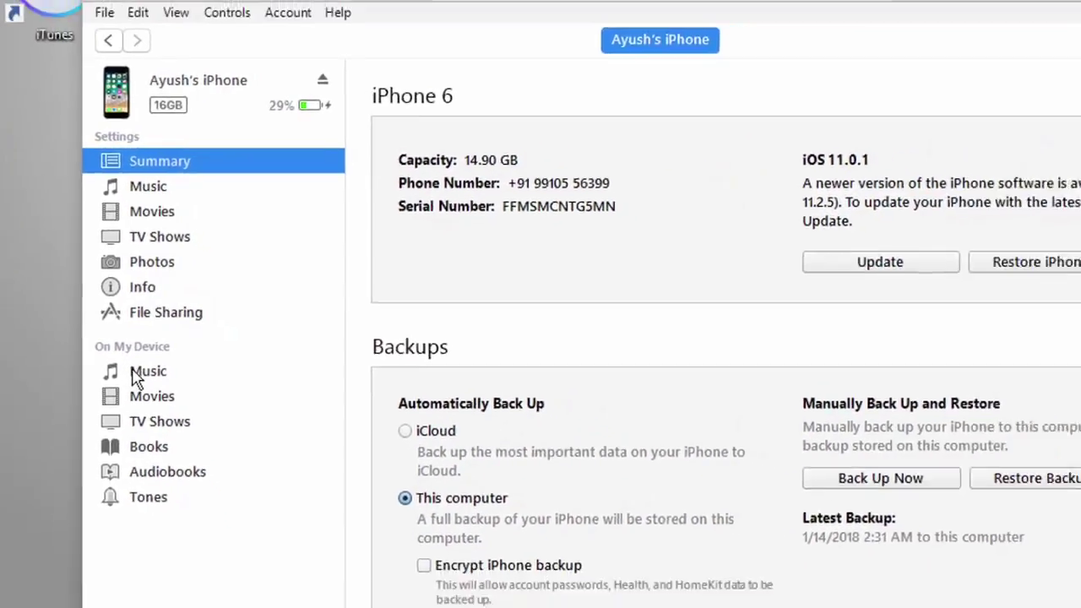
click(184, 401)
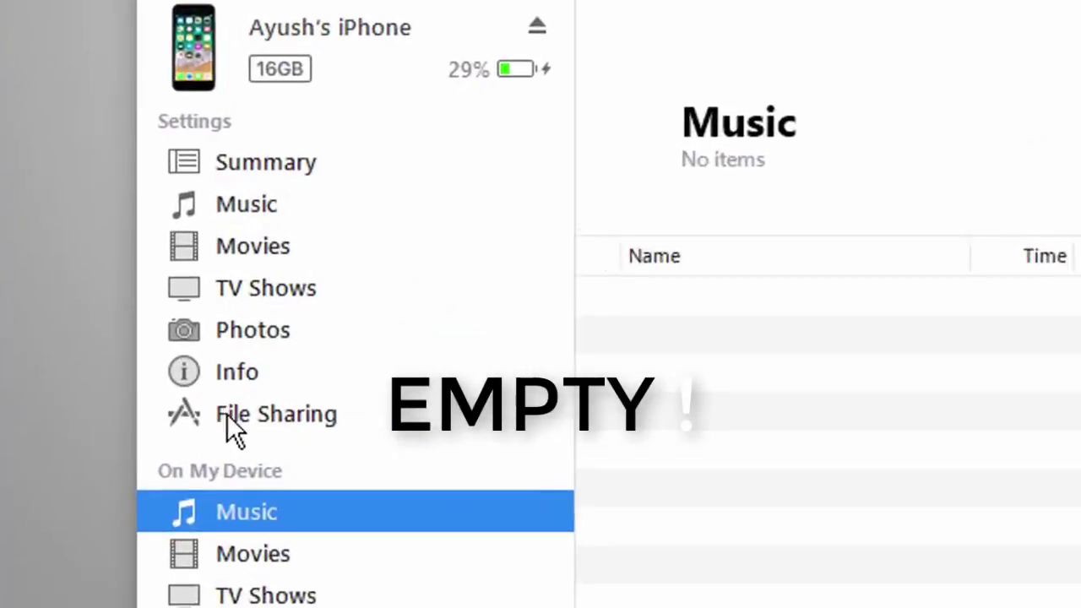
Step: Save SHAREit's music folder from the iPhone's File Sharing documents to the PC's Desktop
click(102, 298)
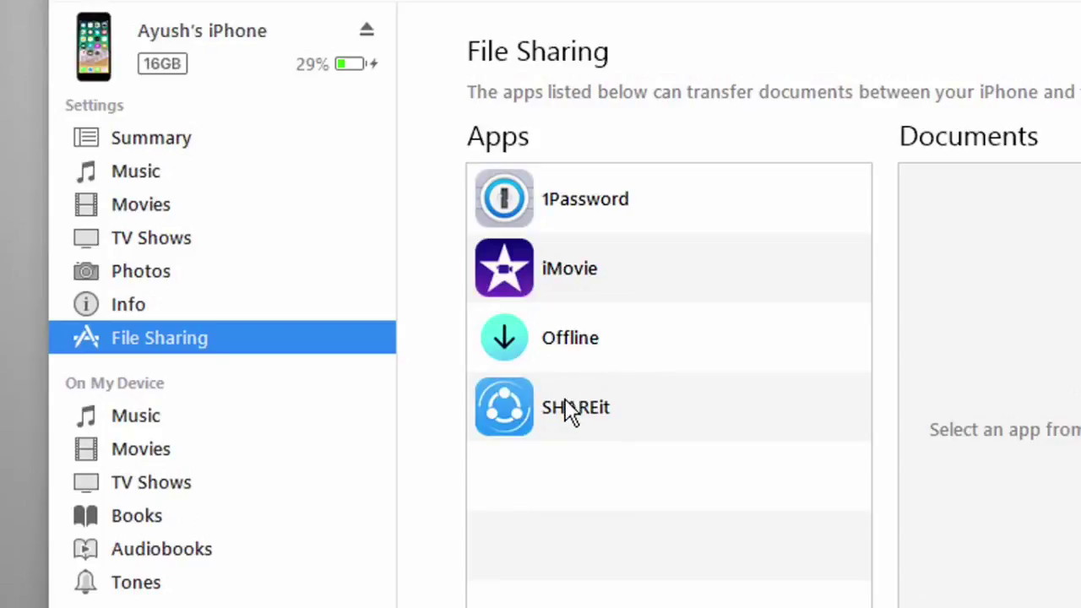
click(571, 409)
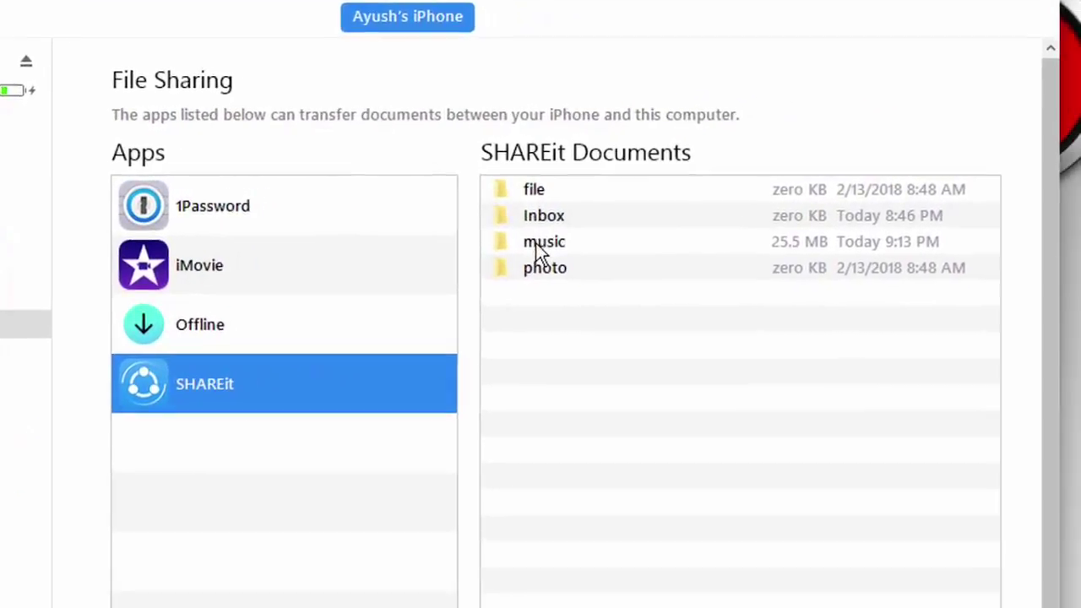
click(537, 246)
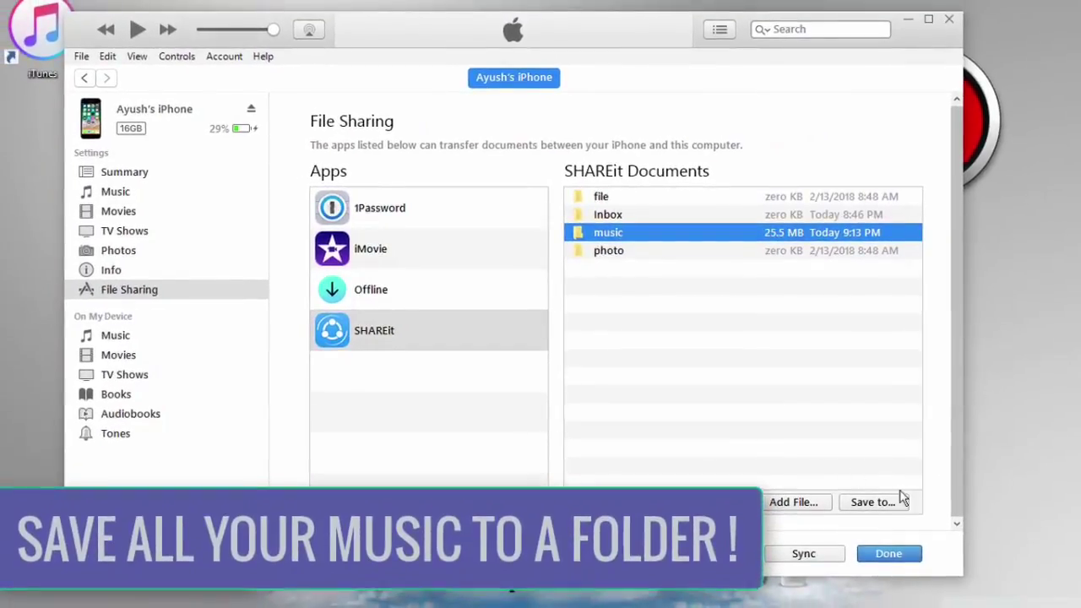
click(874, 502)
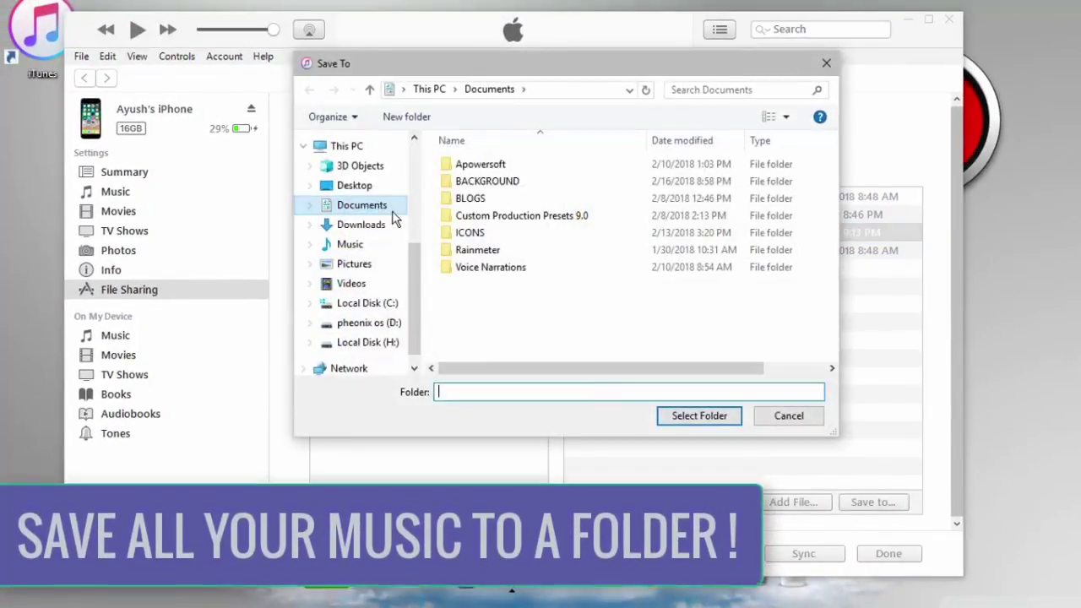
click(365, 187)
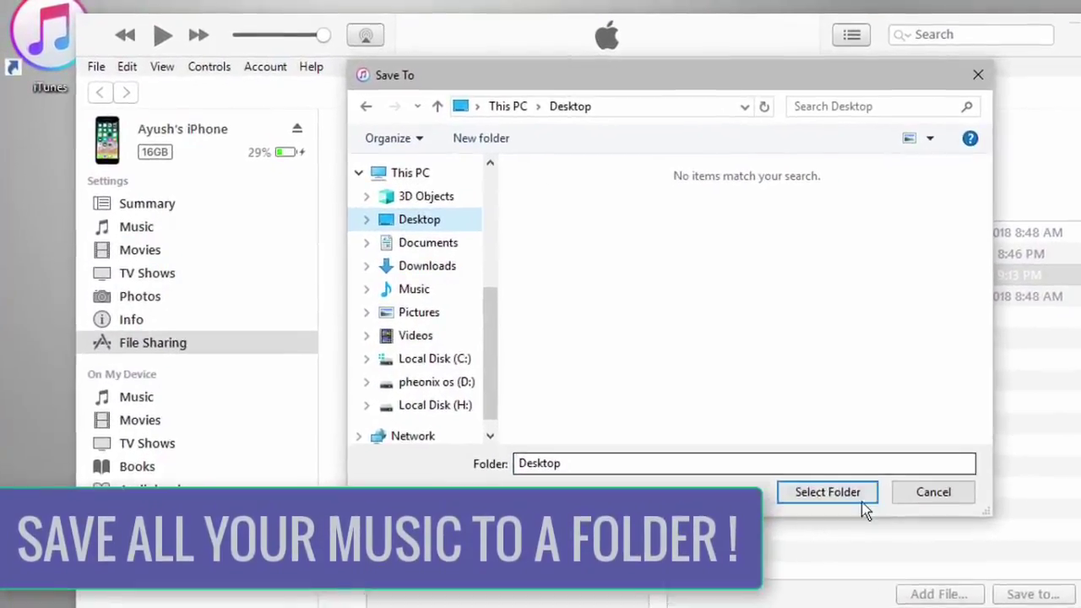
click(849, 505)
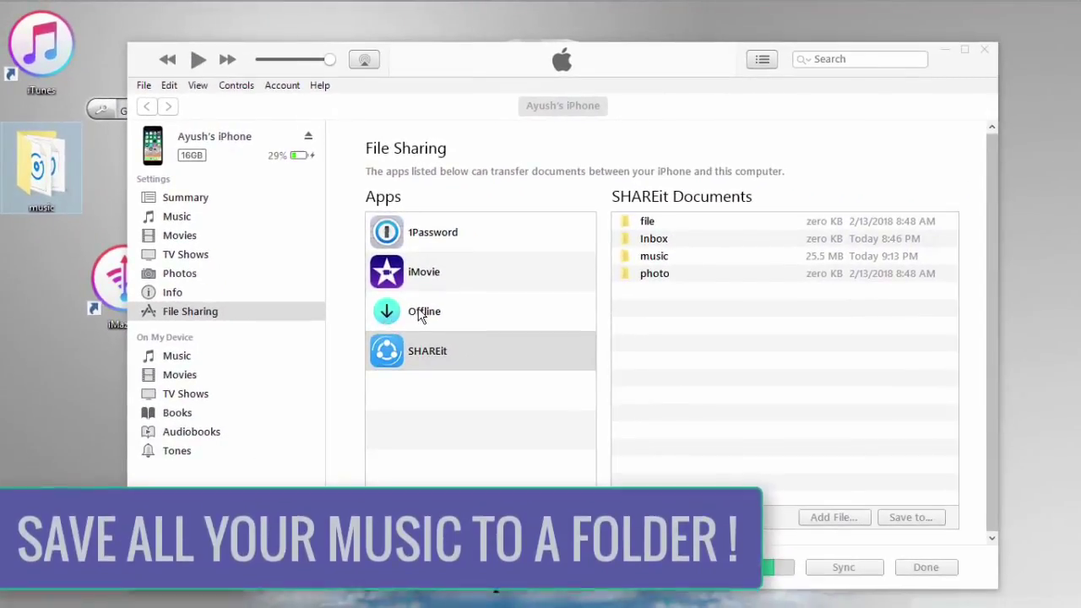
Step: Save all MP3 files from the Offline app's shared documents to the music folder on the Desktop
click(429, 313)
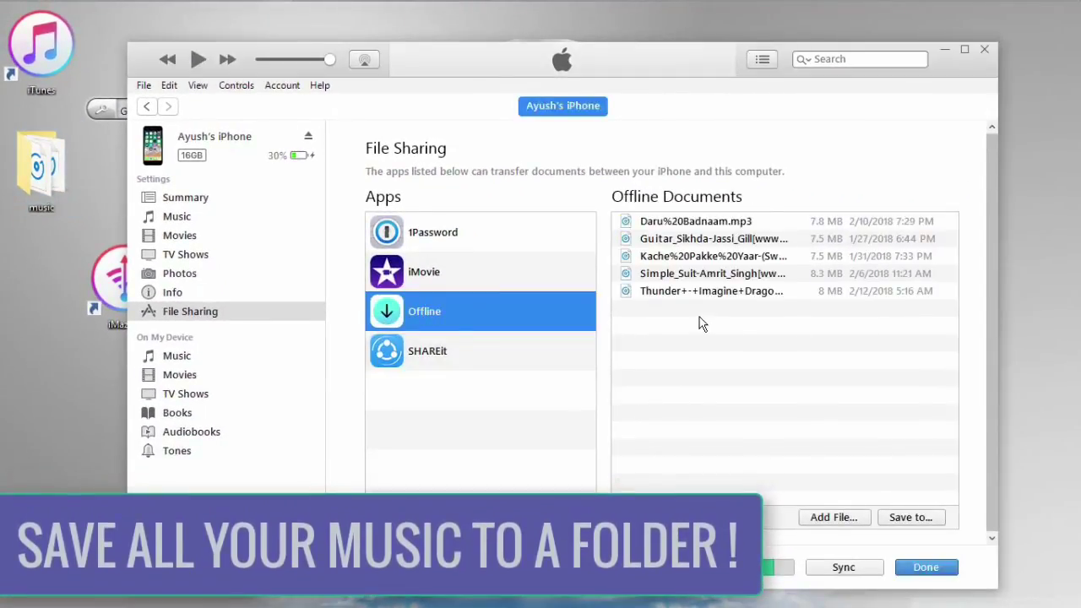
drag(698, 274, 651, 223)
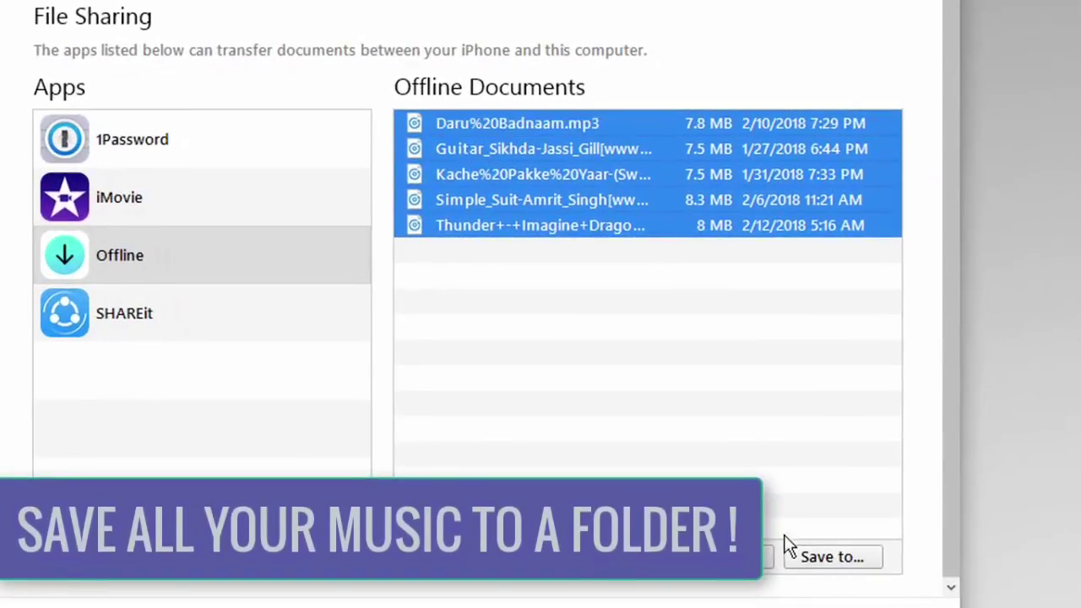
click(843, 561)
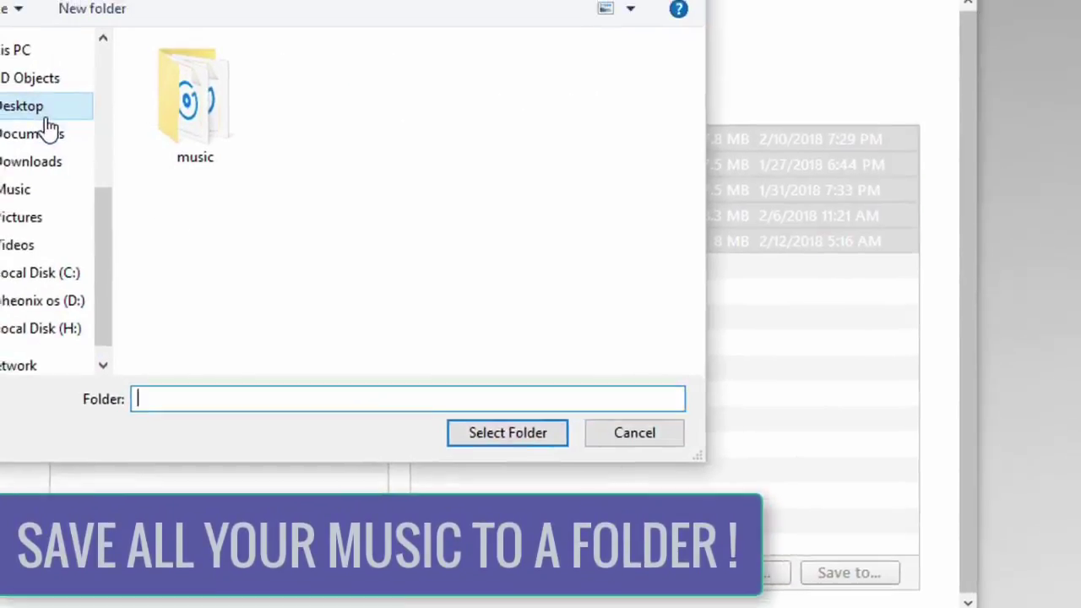
click(47, 87)
key(Return)
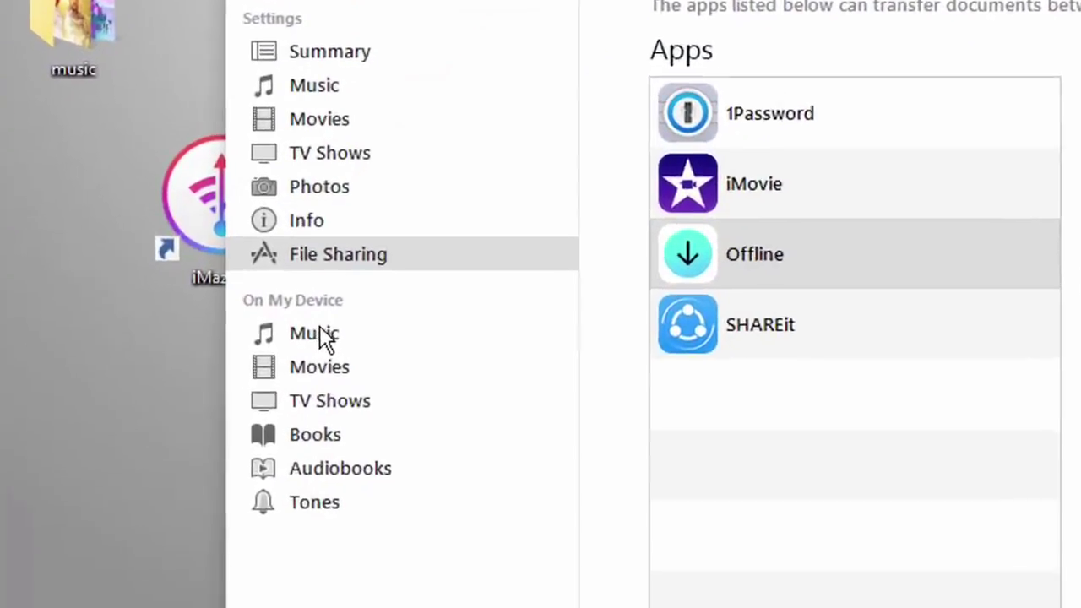
Step: Try to copy all songs from the Desktop's music folder into the iPhone's Music list in iTunes, and close iTunes
click(191, 356)
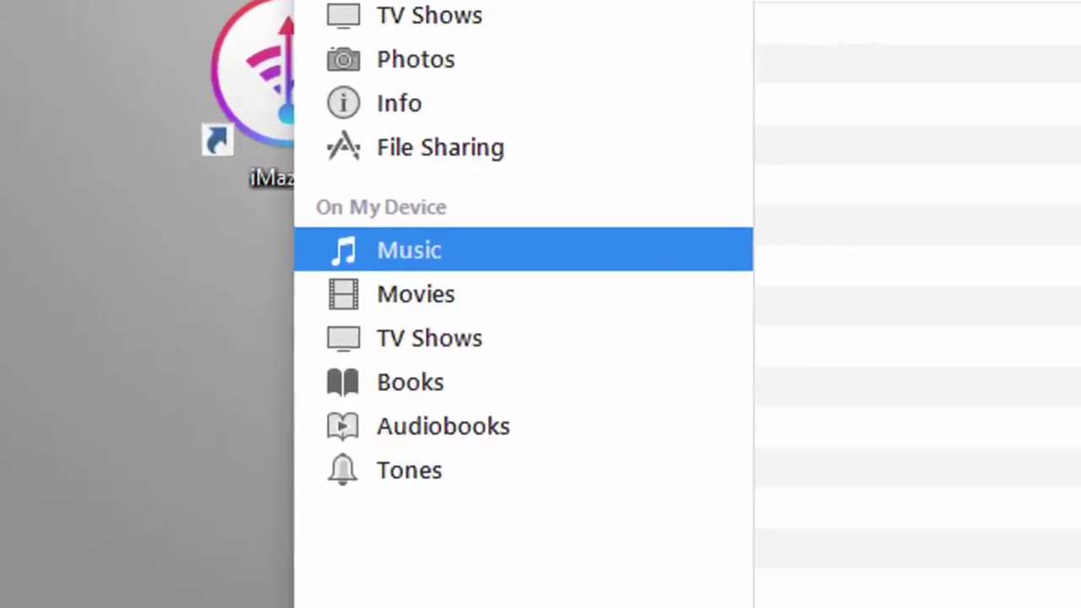
double_click(130, 188)
key(ctrl+a)
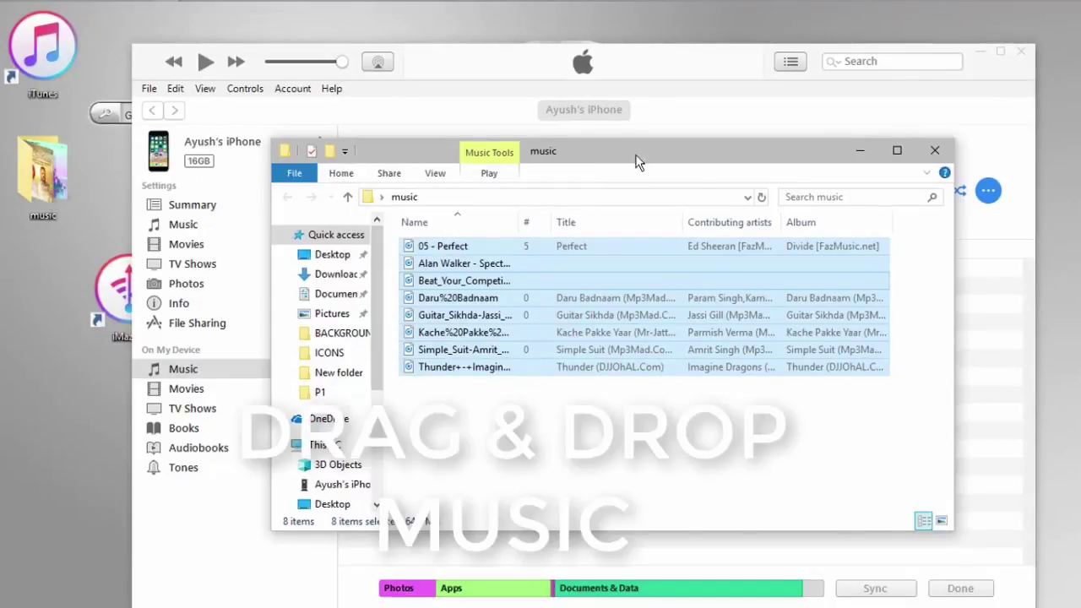
drag(637, 162, 1030, 272)
drag(1011, 351, 609, 408)
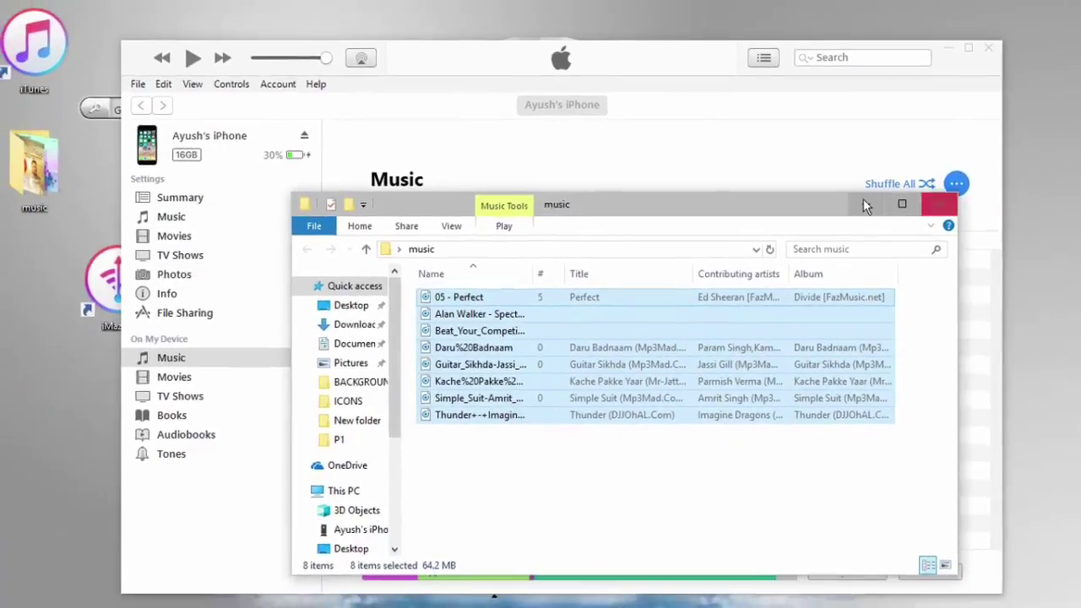
click(867, 203)
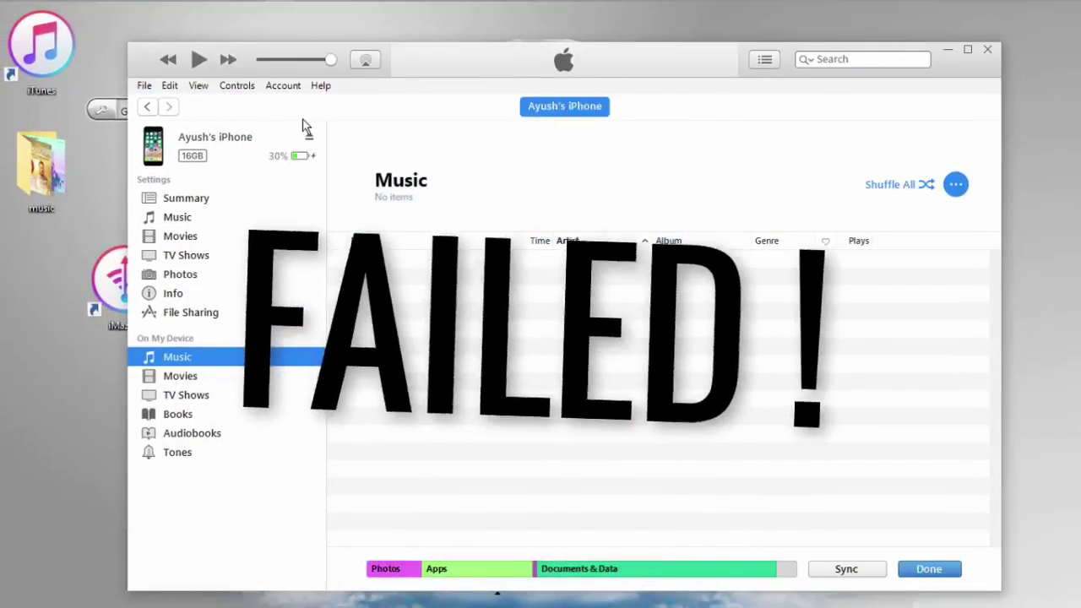
click(988, 50)
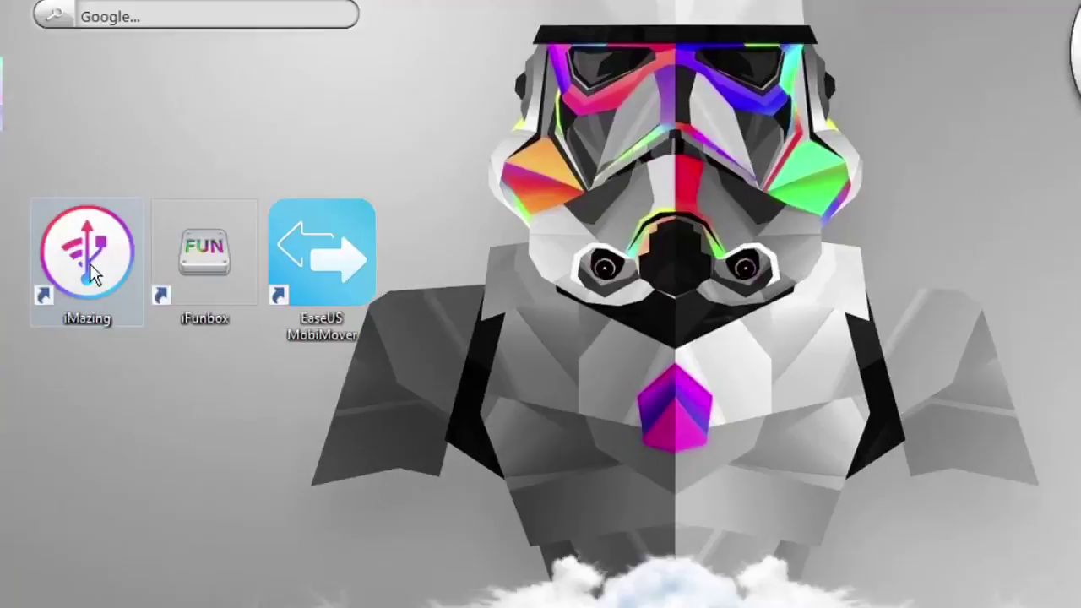
Step: Launch iFunbox and import all songs from the Desktop's music folder through its Music media manager
double_click(212, 247)
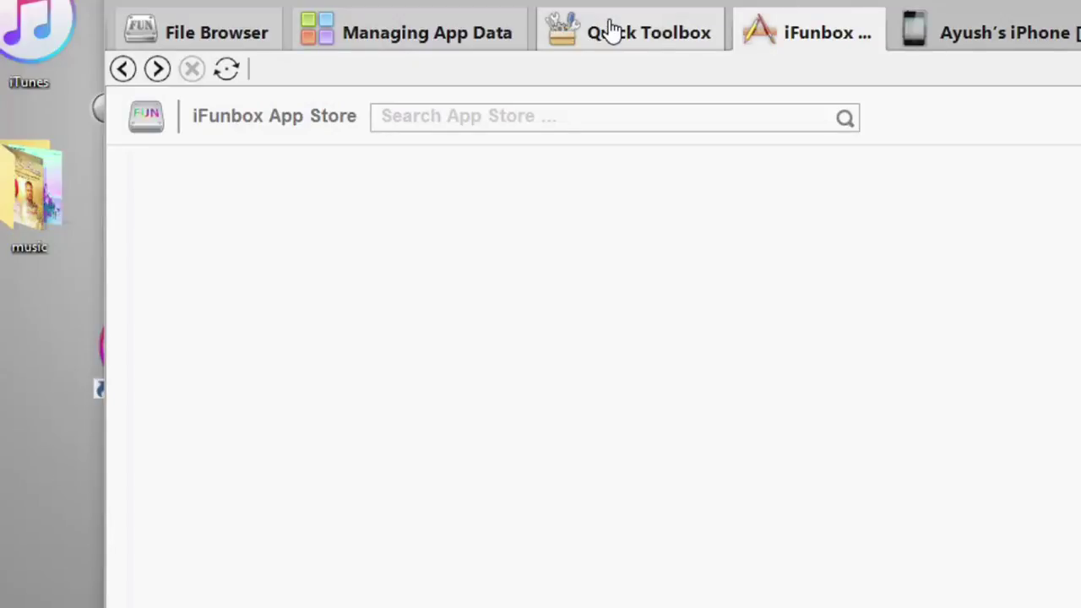
click(612, 32)
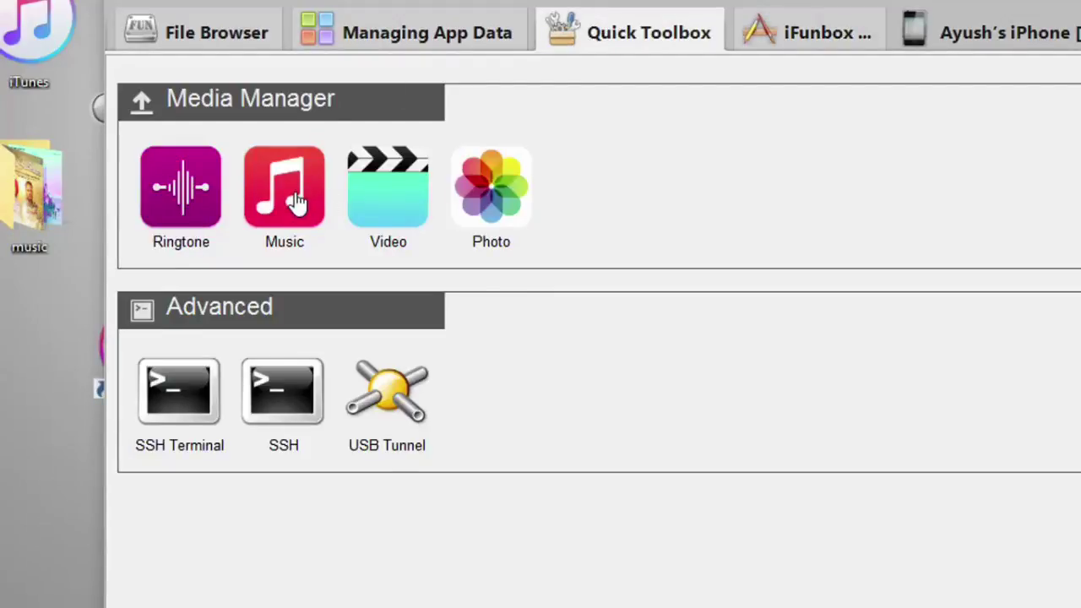
click(287, 190)
click(359, 150)
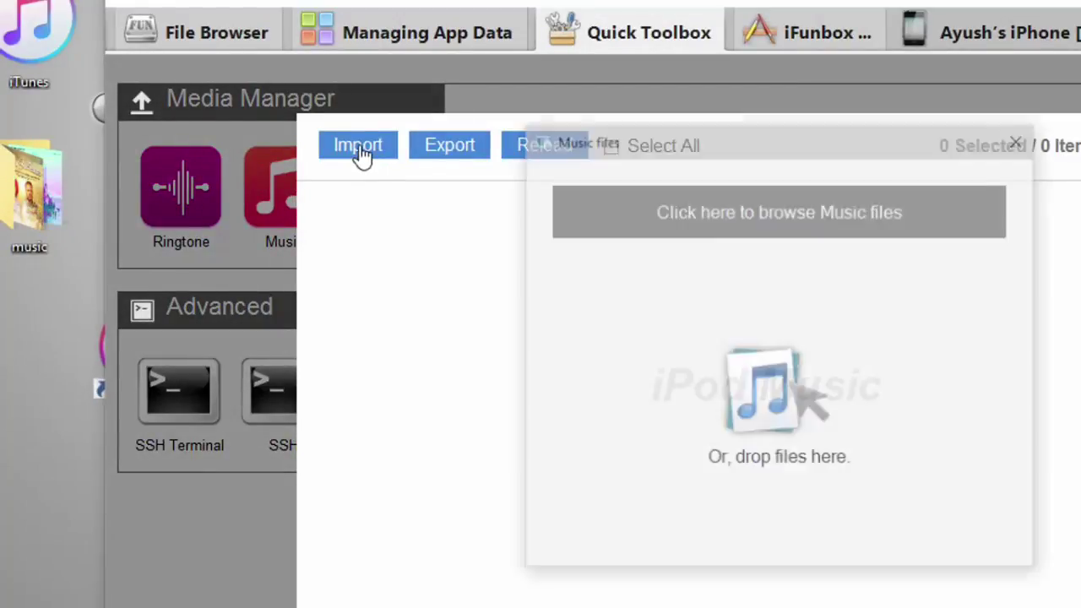
click(721, 193)
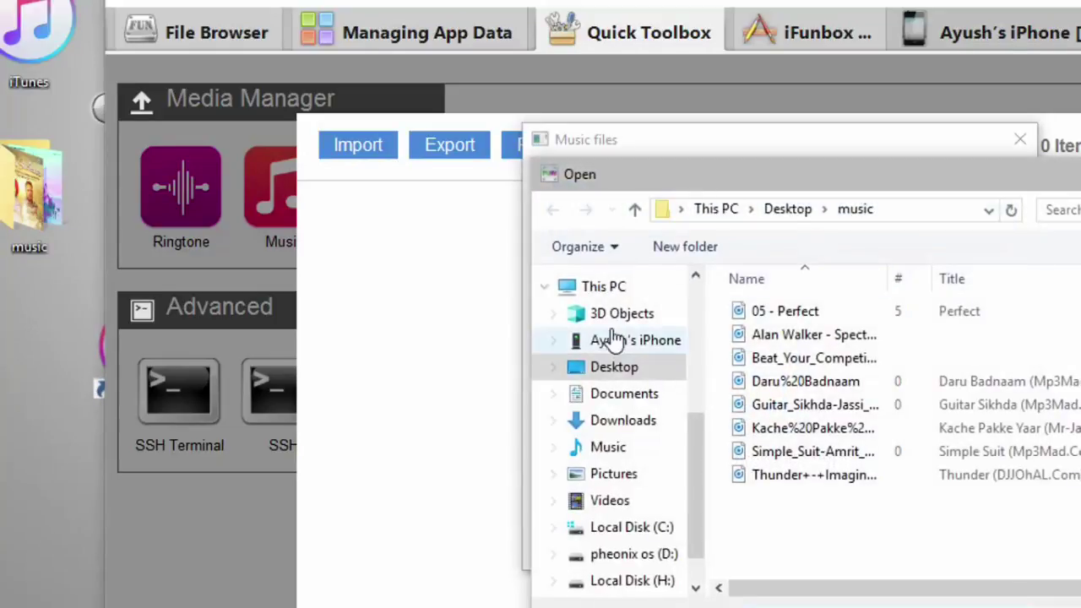
drag(878, 500, 754, 296)
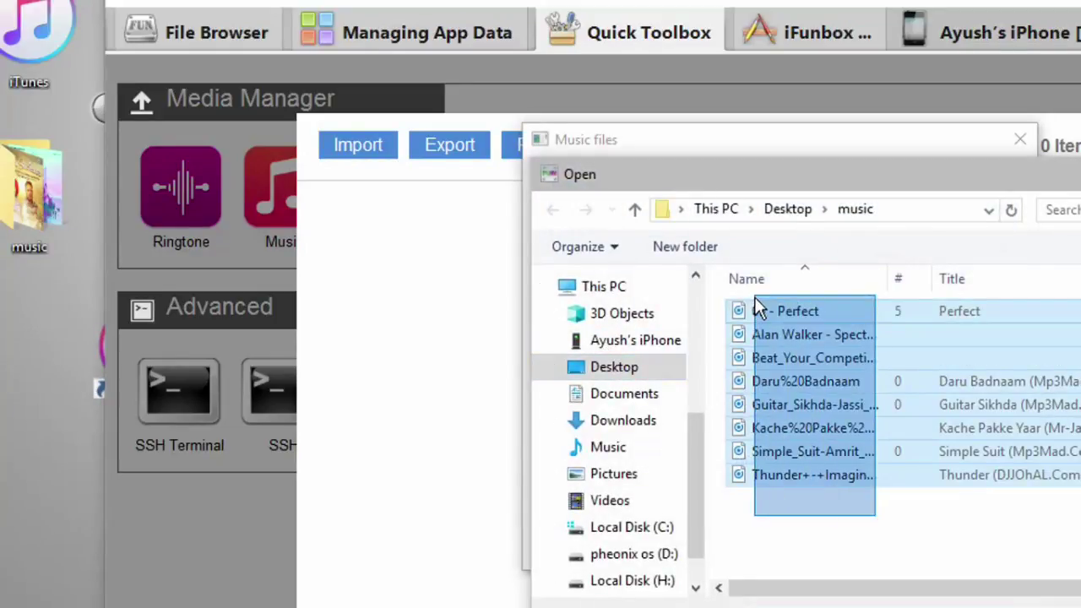
key(Return)
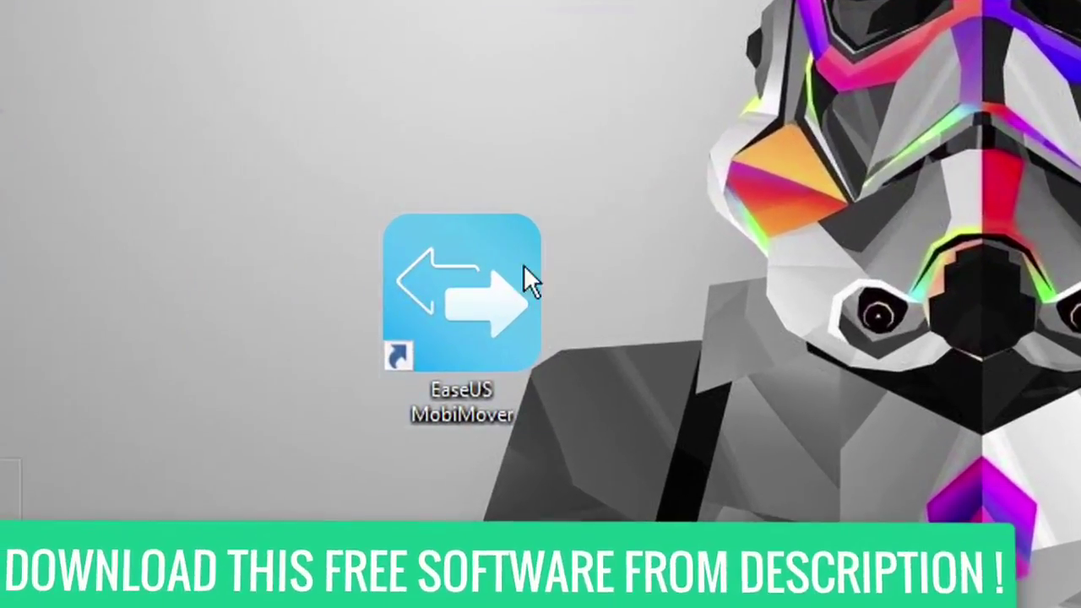
Step: Launch EaseUS MobiMover and start a by-file transfer from the computer to the connected iPhone
drag(523, 266, 355, 229)
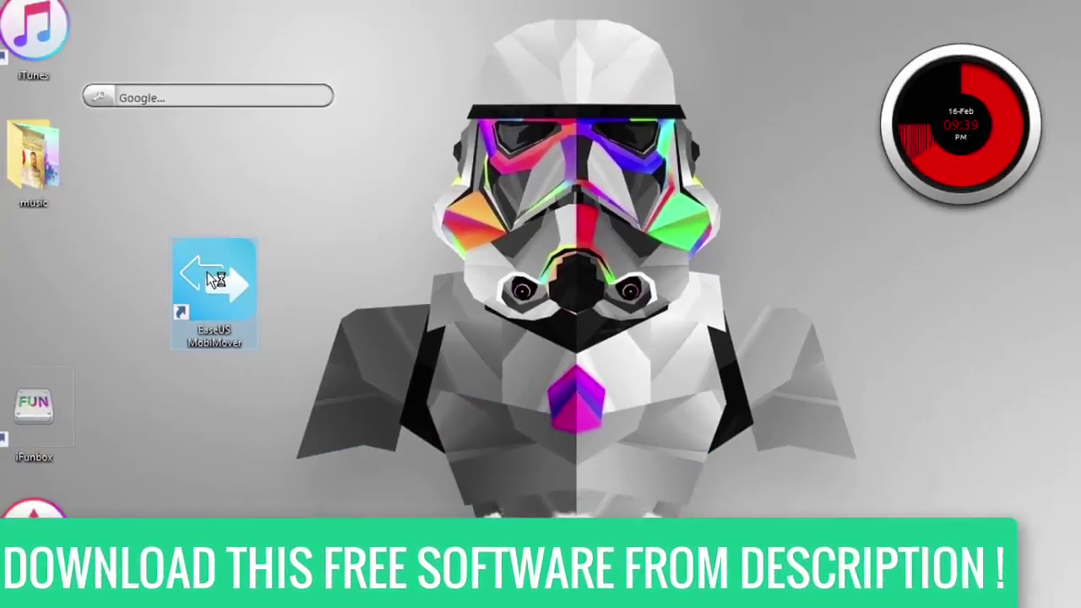
double_click(279, 291)
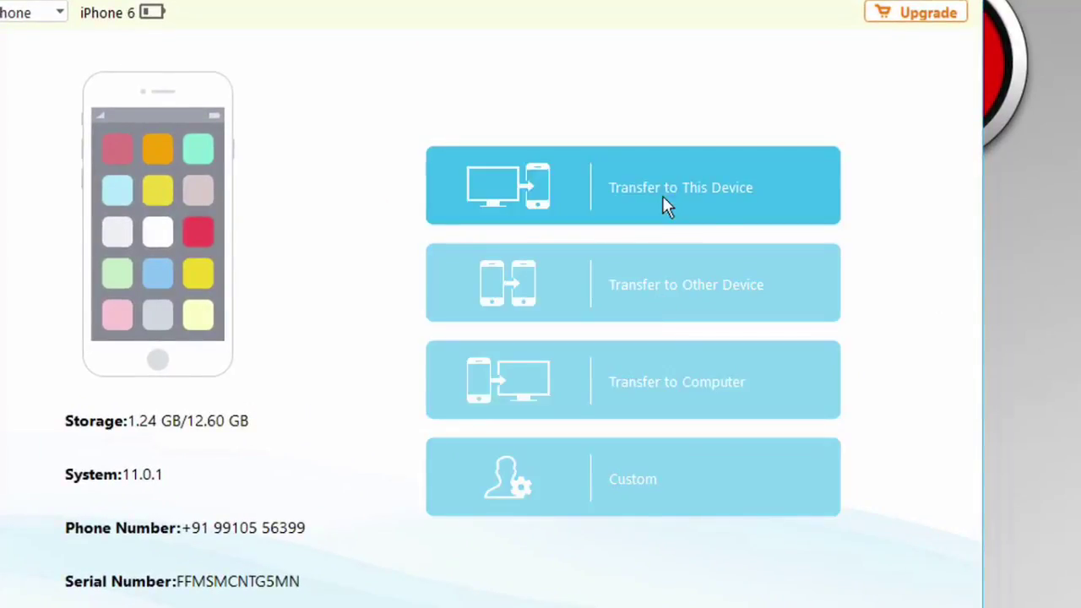
click(660, 189)
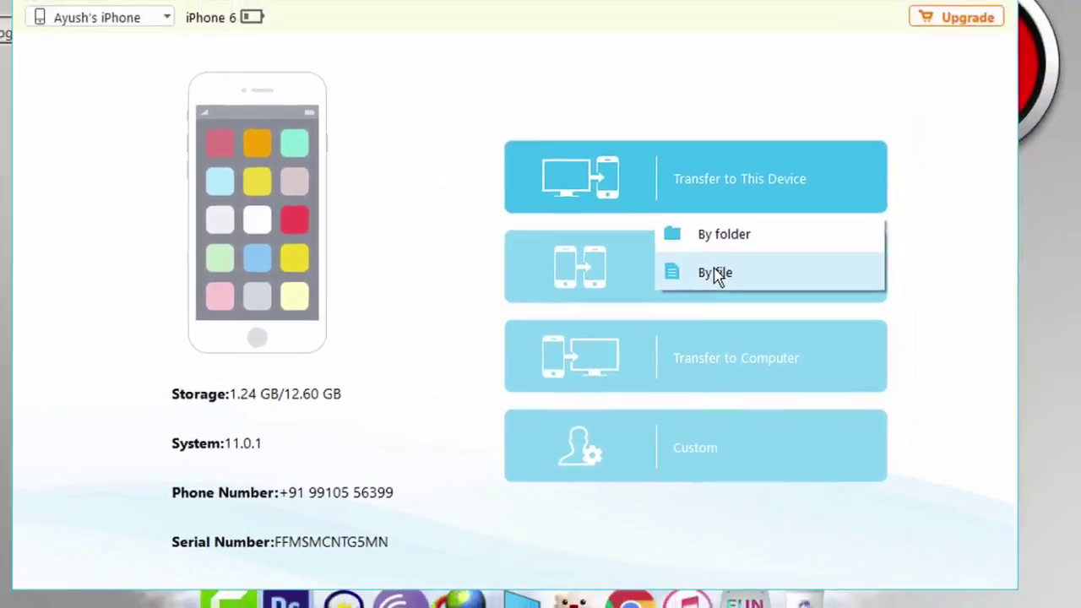
click(717, 274)
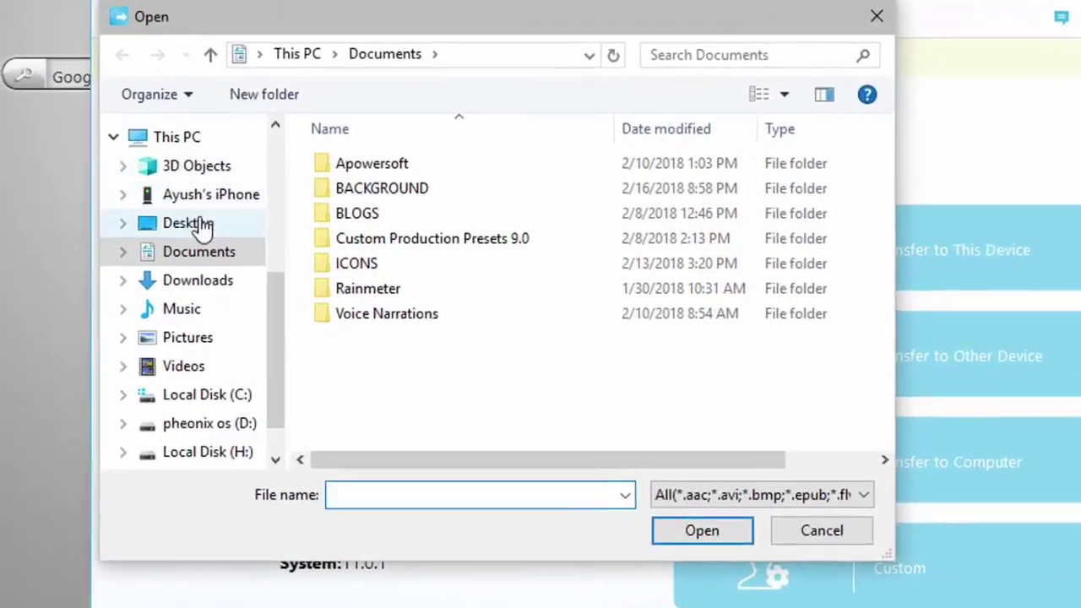
Step: Load all songs from the Desktop's music folder into the transfer selection
click(159, 175)
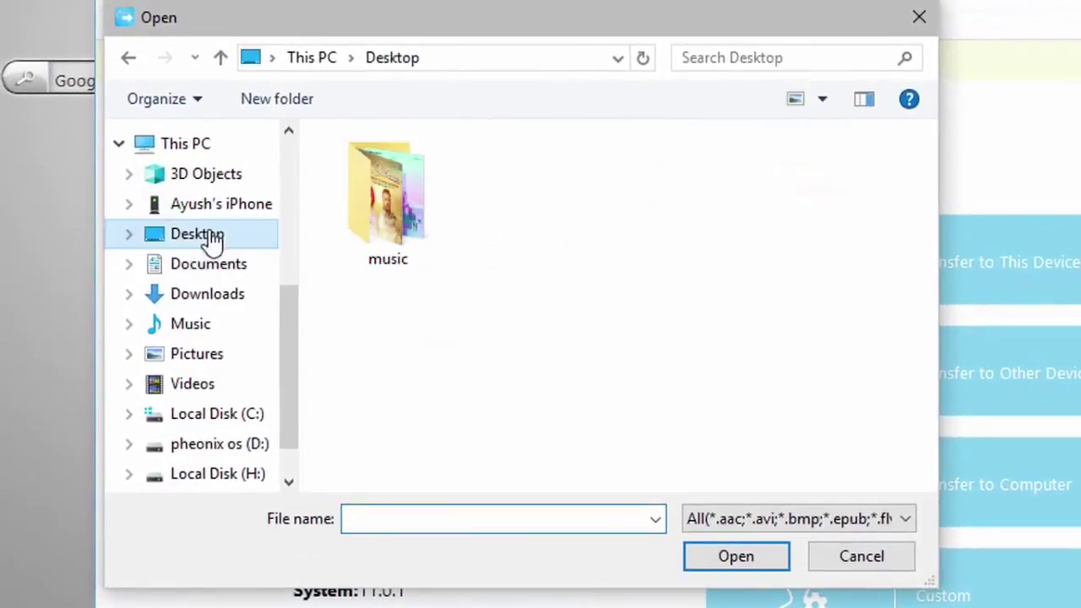
double_click(401, 213)
drag(468, 418, 371, 169)
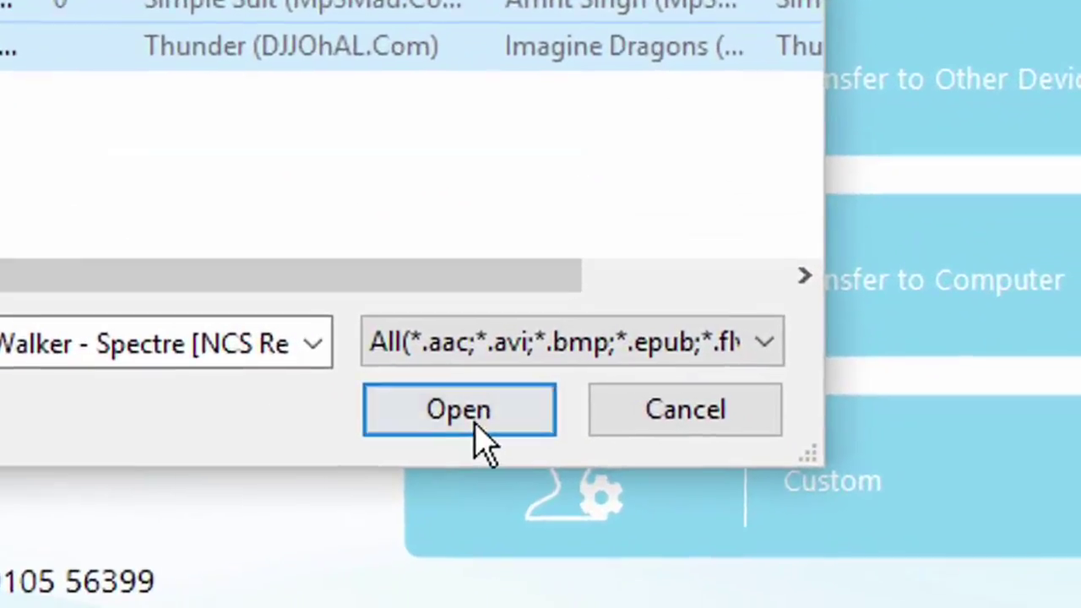
click(475, 426)
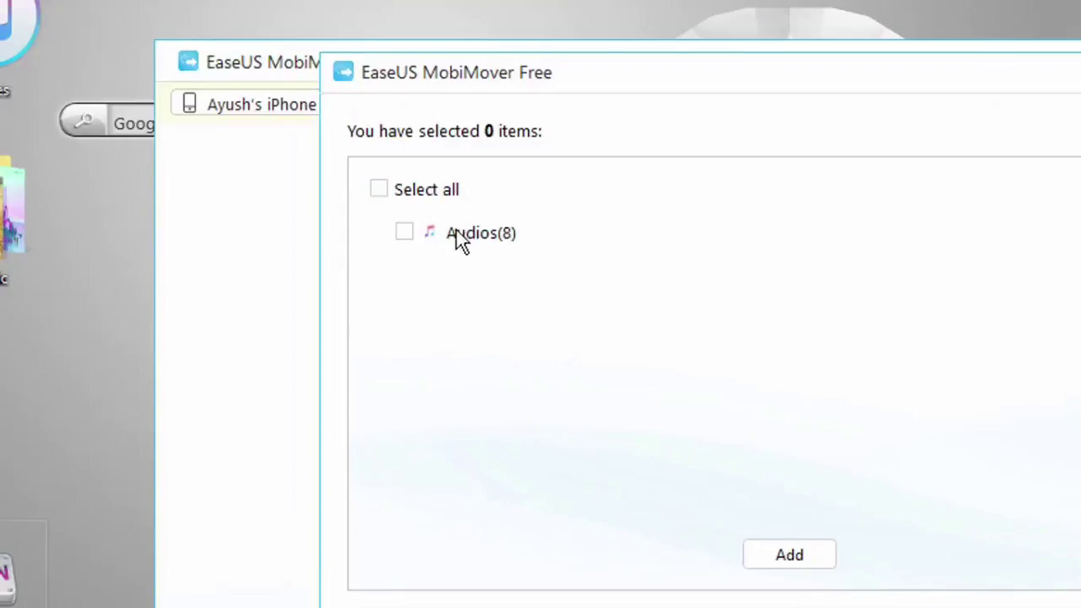
Step: Include the whole Audios category, transfer it to the iPhone, and close EaseUS MobiMover after completion
click(404, 231)
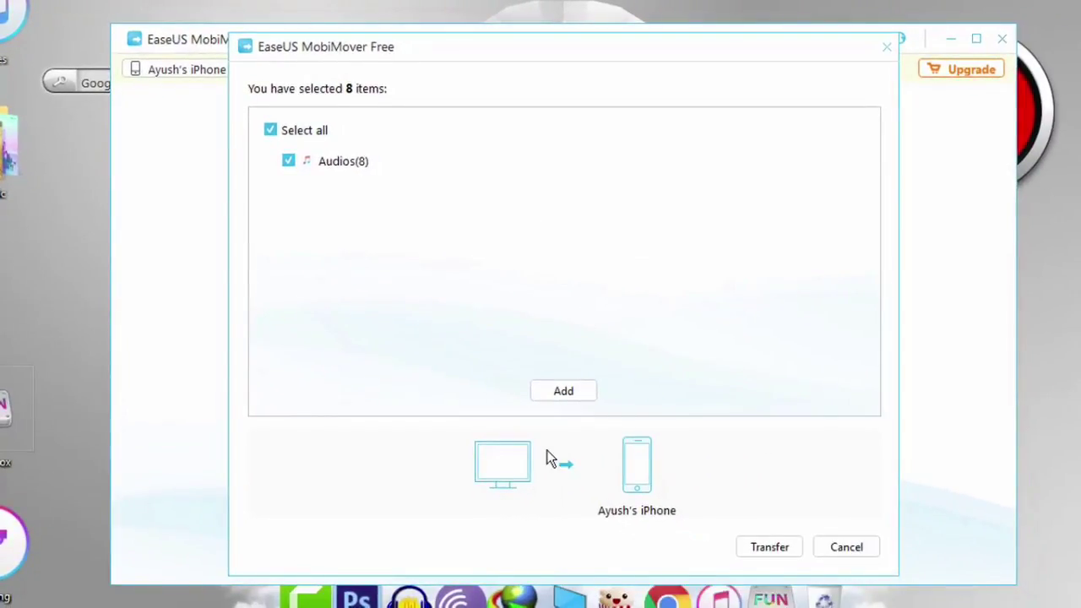
click(770, 548)
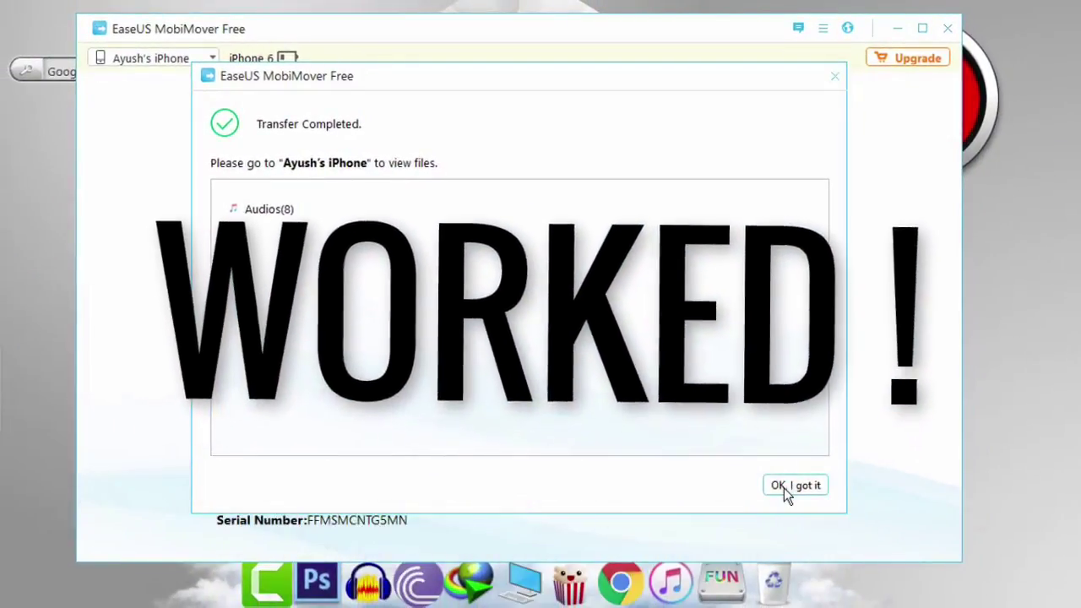
click(795, 485)
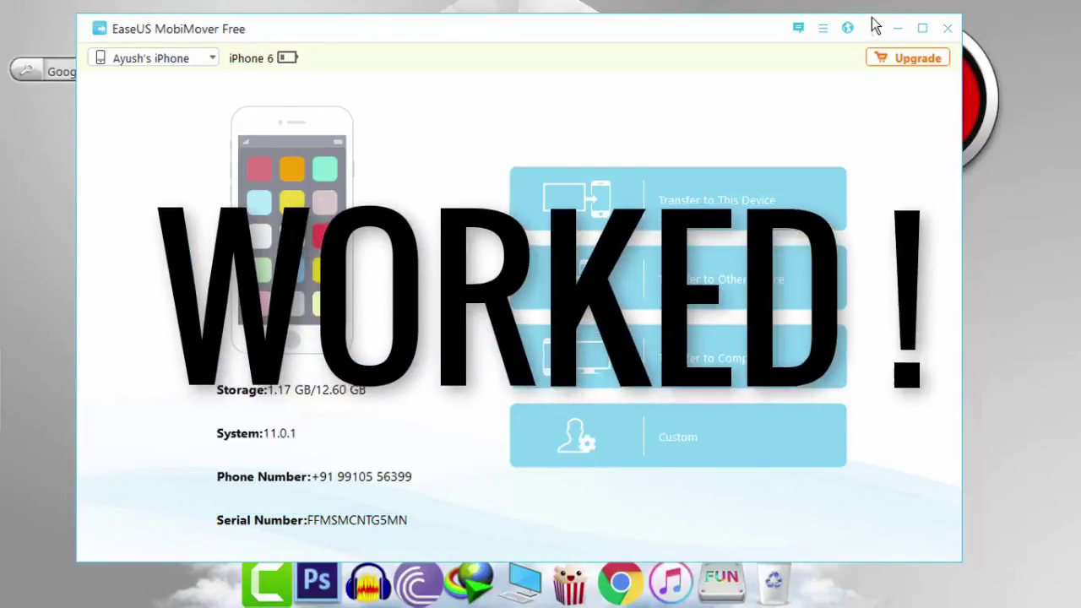
click(948, 29)
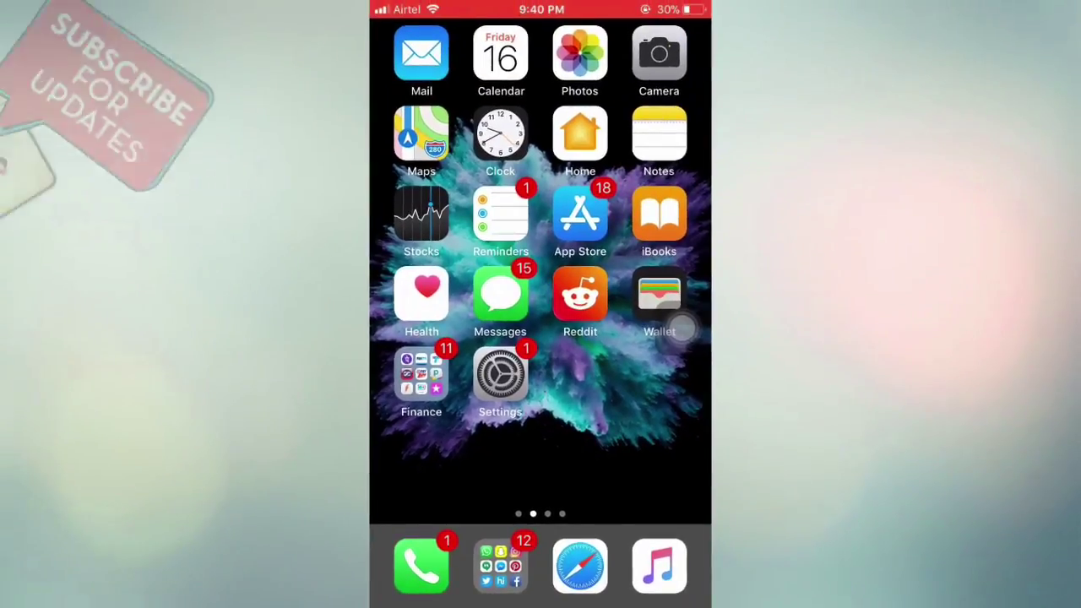
Step: Open the songs in the iPhone's Music app library and play the transferred song Perfect
click(659, 566)
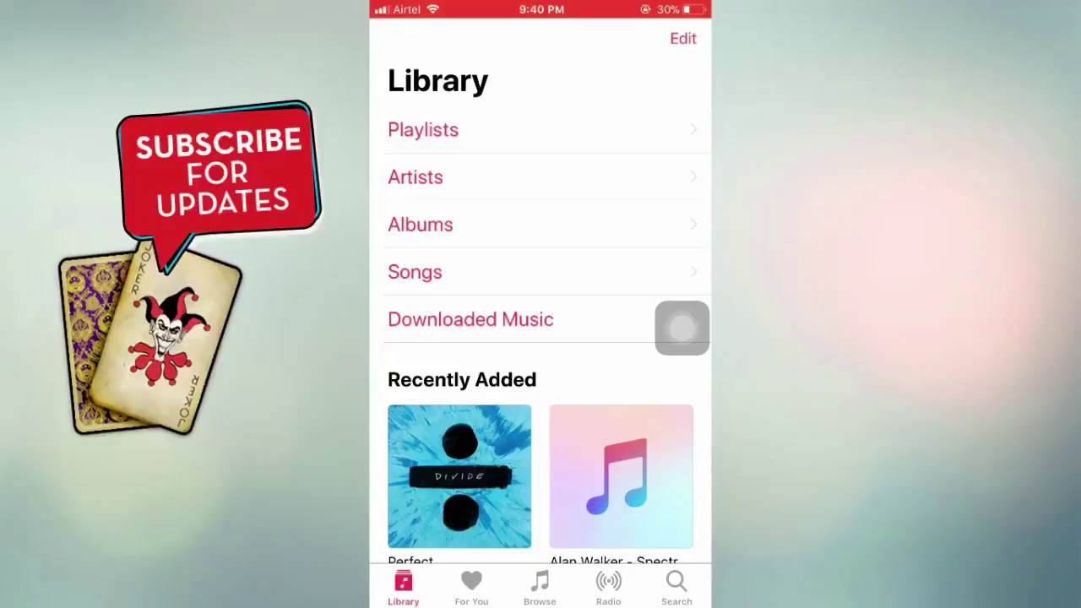
click(415, 271)
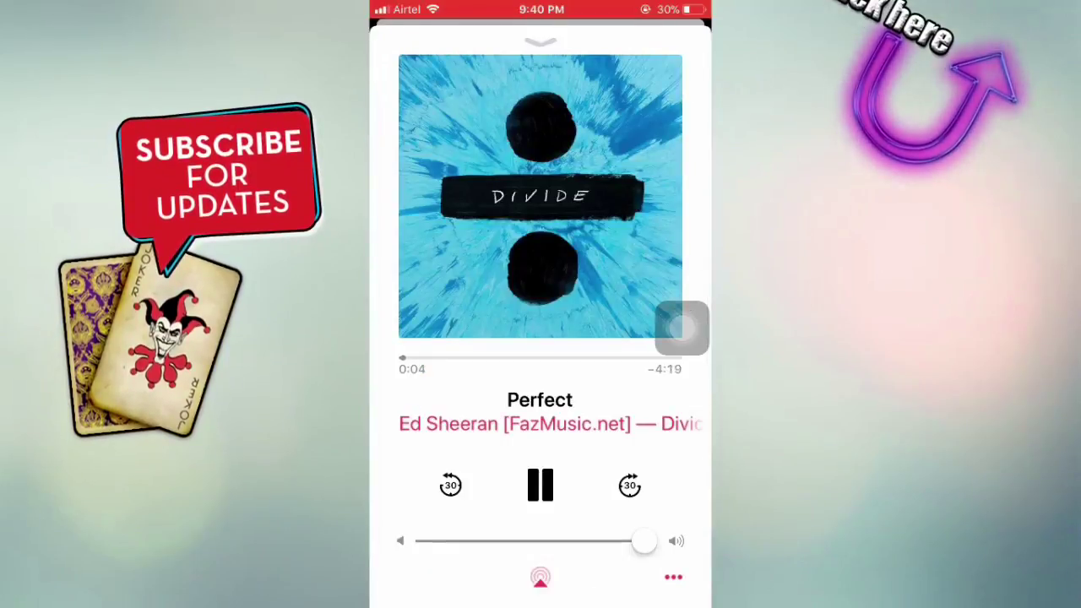